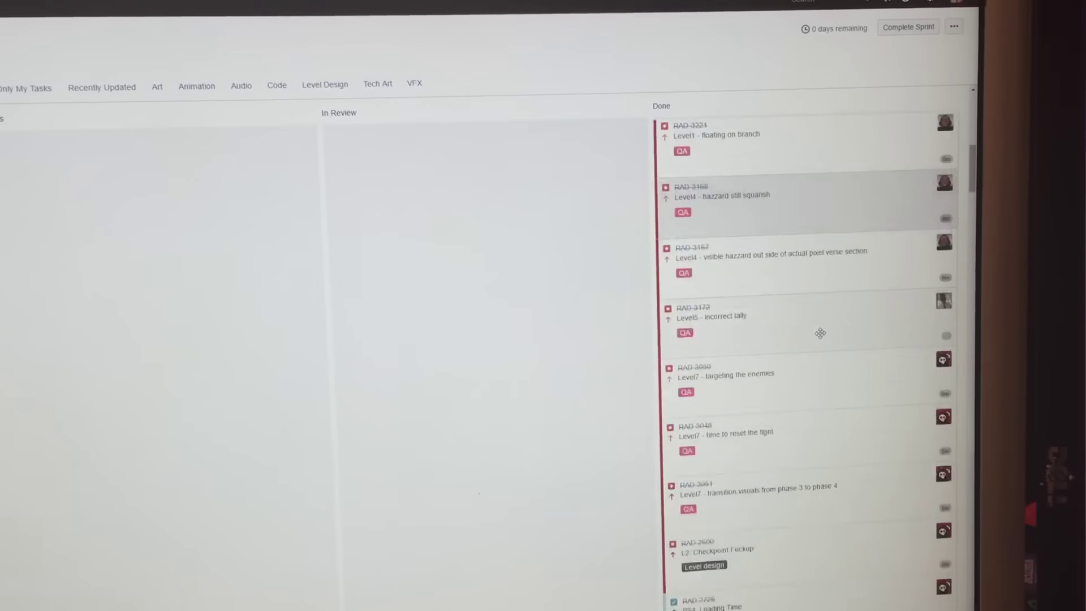
scroll(853, 334, "down", 3)
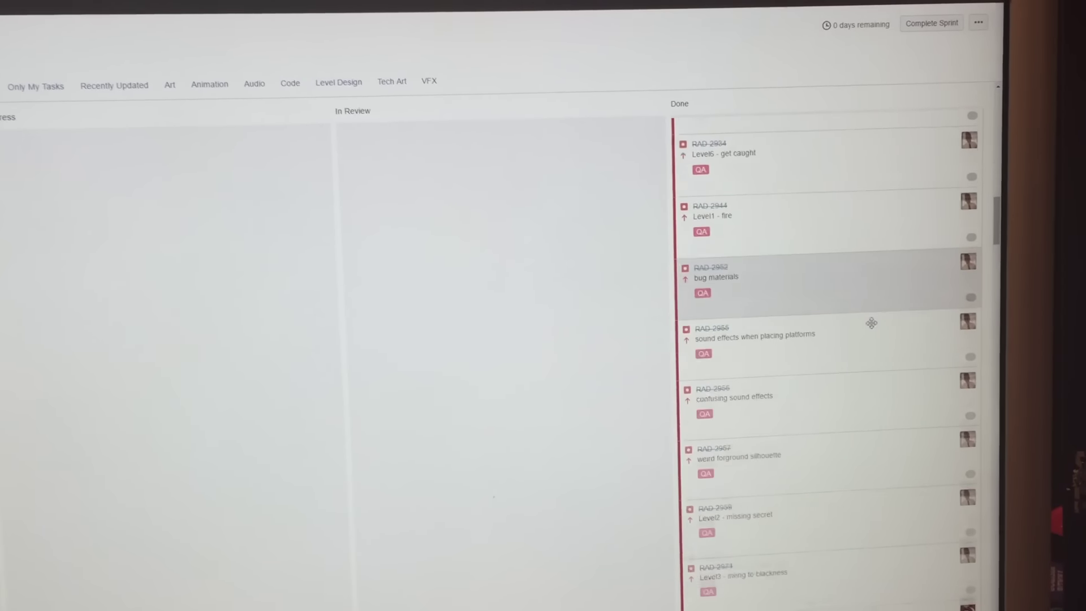
scroll(873, 315, "down", 5)
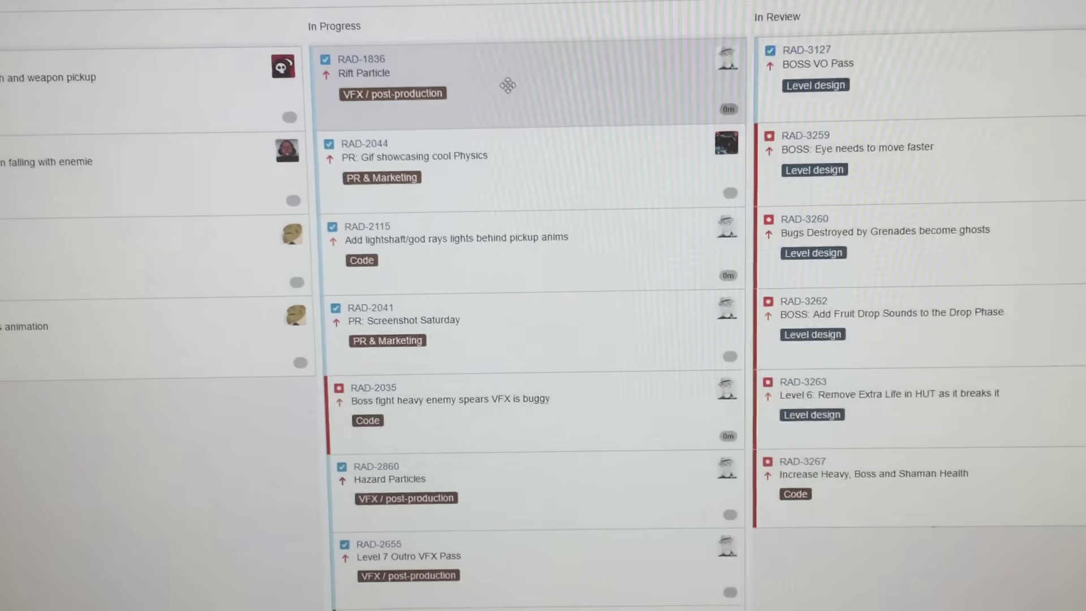
scroll(552, 184, "down", 3)
scroll(552, 184, "down", 3)
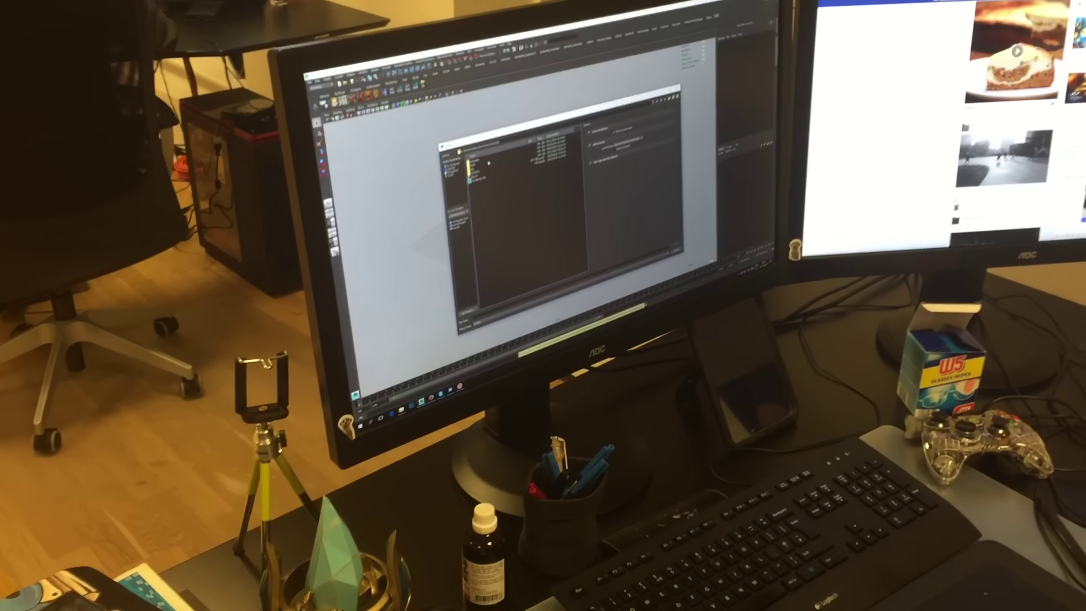
Step: Open a folder in Maya's file dialog to list the files inside it
double_click(491, 163)
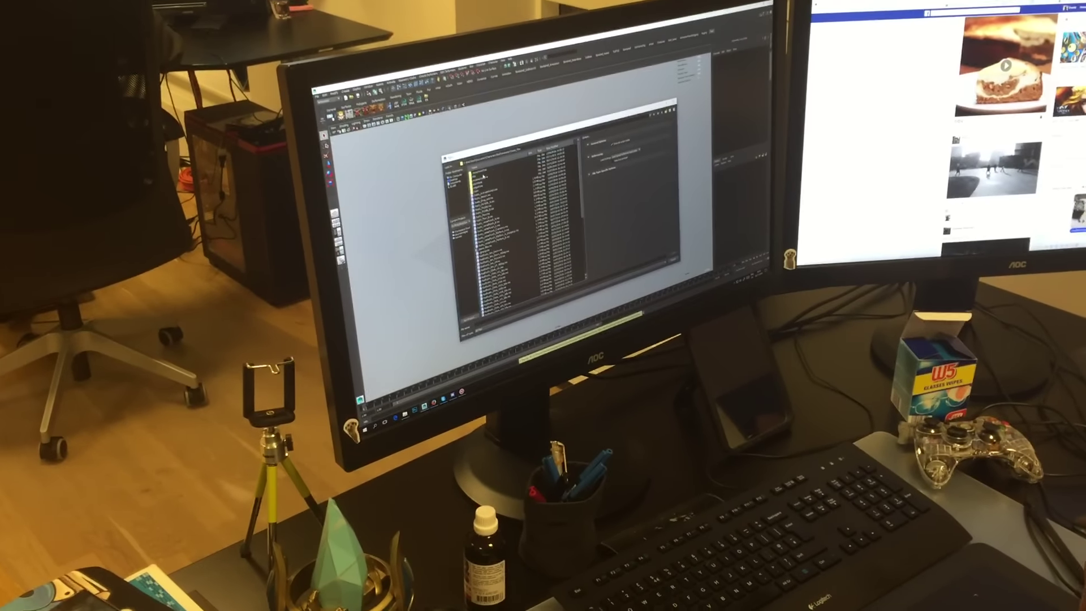